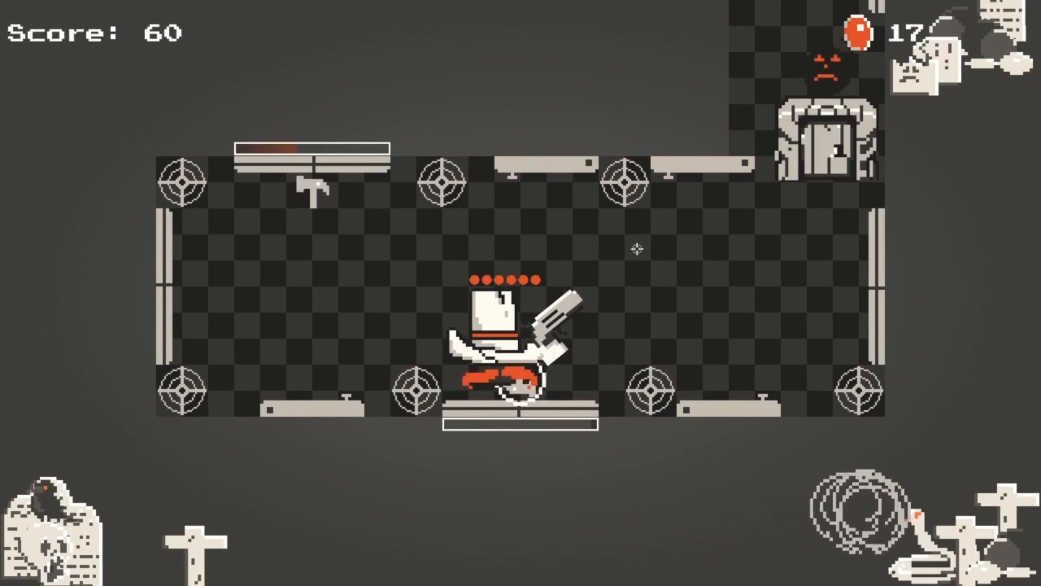
key(d)
key(w)
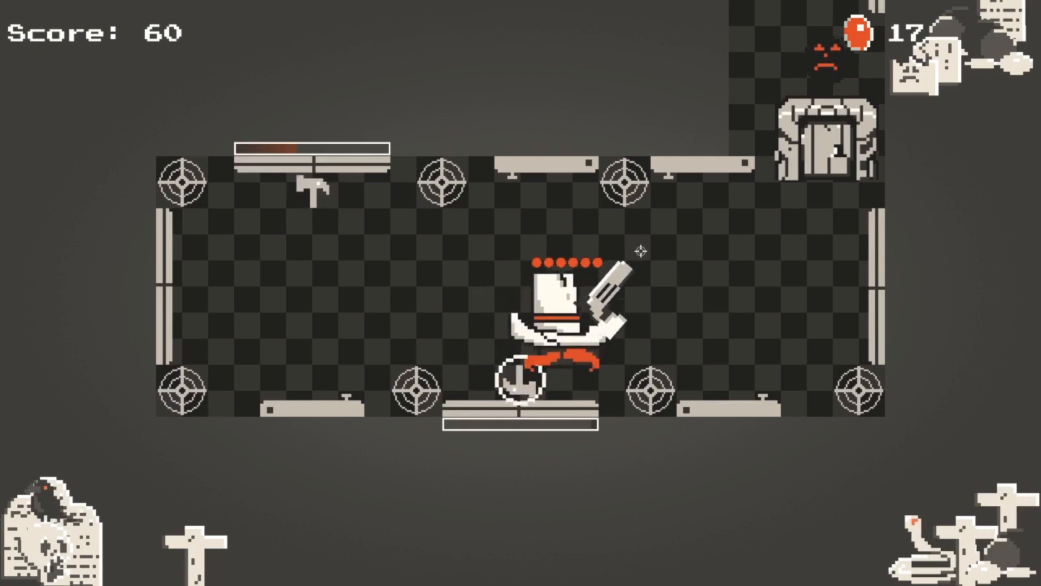
key(w)
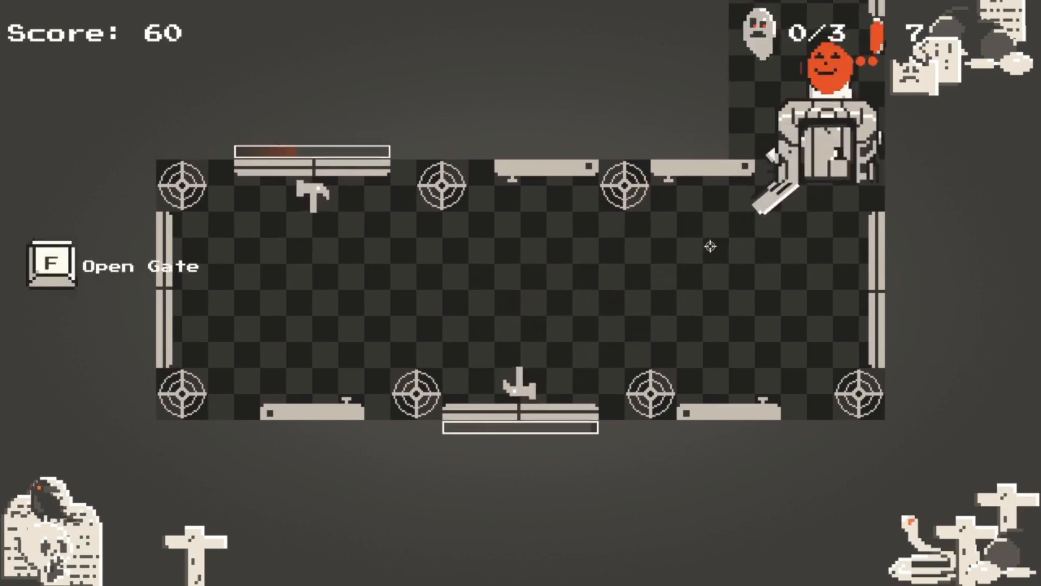
key(f)
key(w)
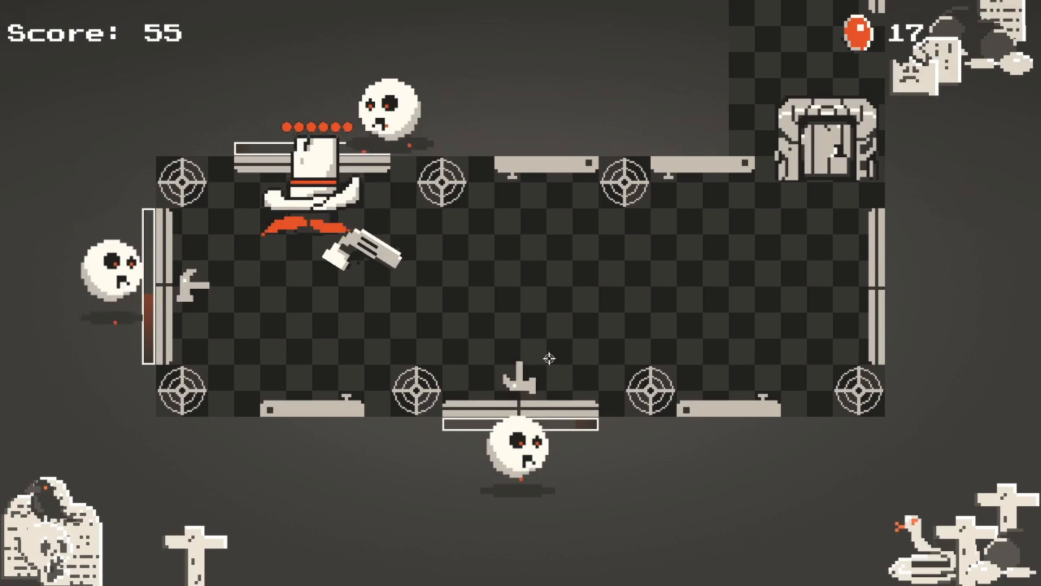
key(s)
key(a)
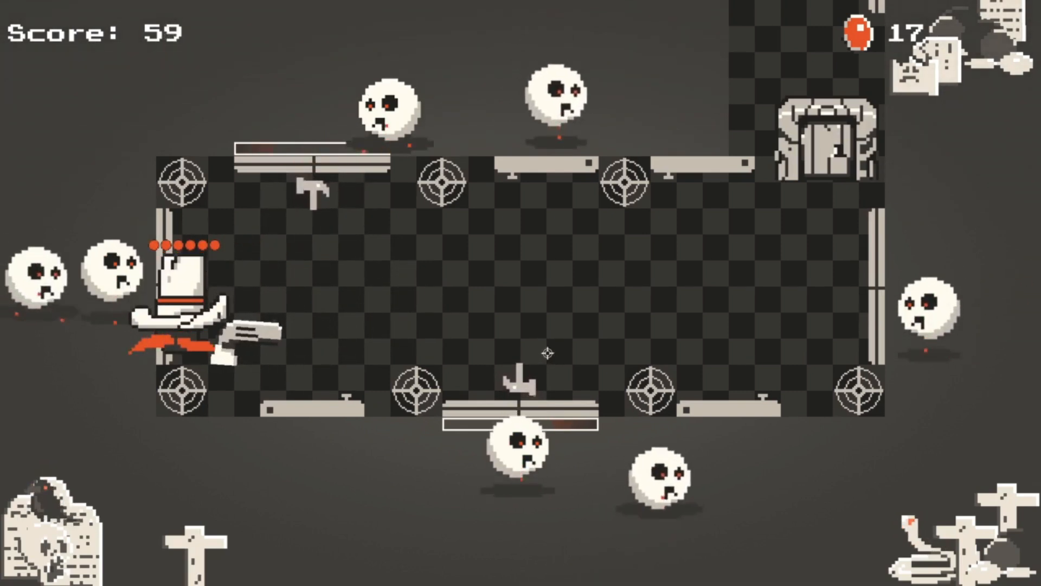
key(d)
key(d)
key(s)
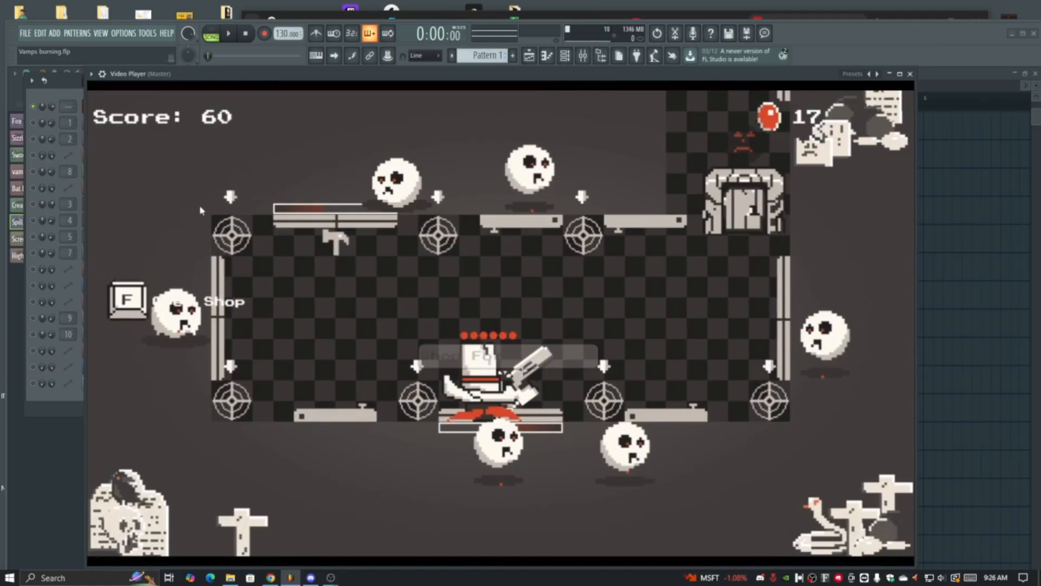
Step: Play the vampire-burning gameplay clip in the Video Player with its sound effects, and stop it near the end
drag(244, 74, 222, 94)
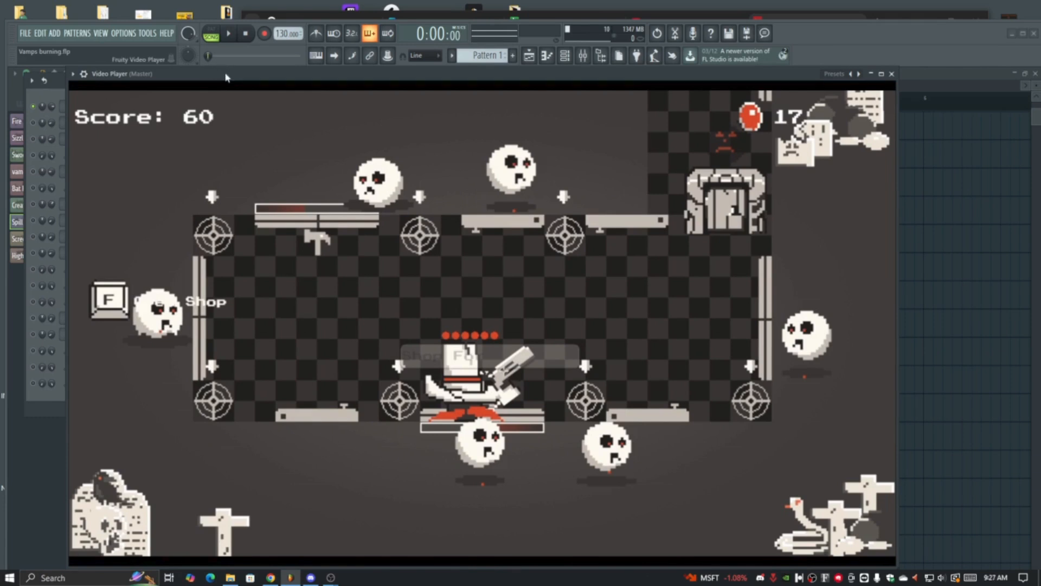
key(space)
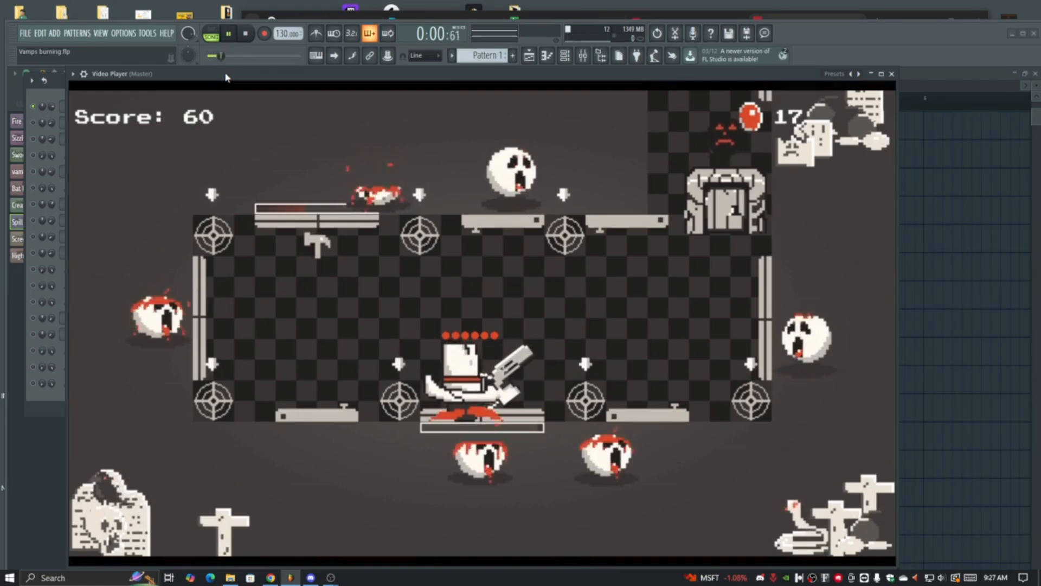
key(space)
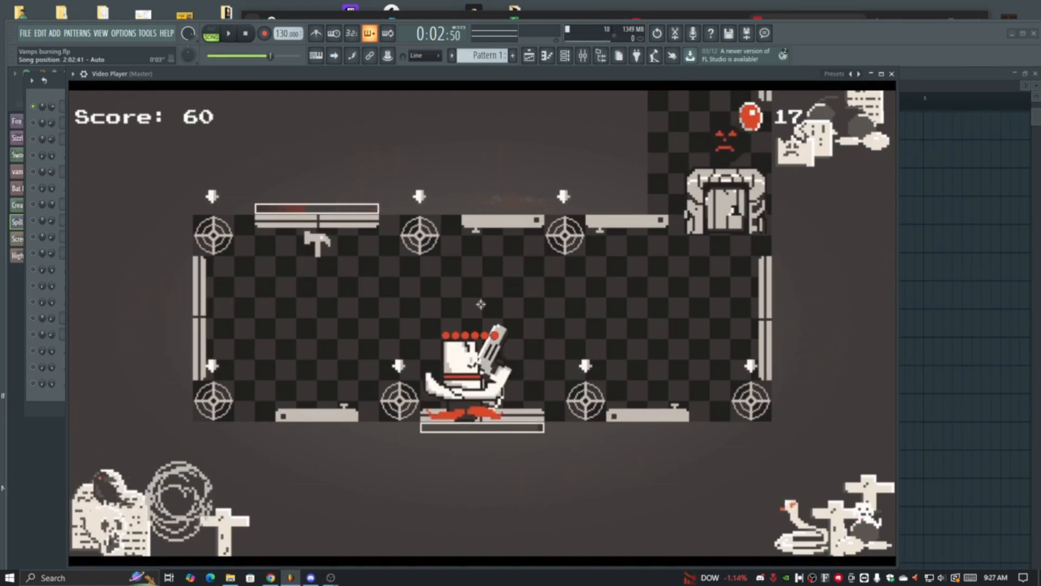
drag(271, 56, 270, 56)
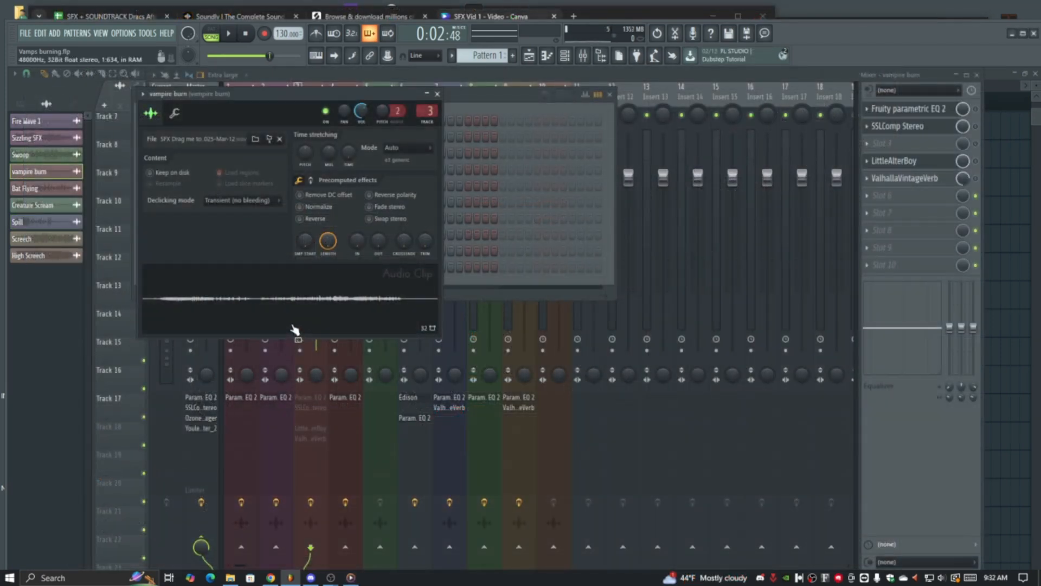
Step: Audition the vampire burn recording repeatedly to compare how its LittleAlterBoy and other mixer effects change the voice
click(302, 299)
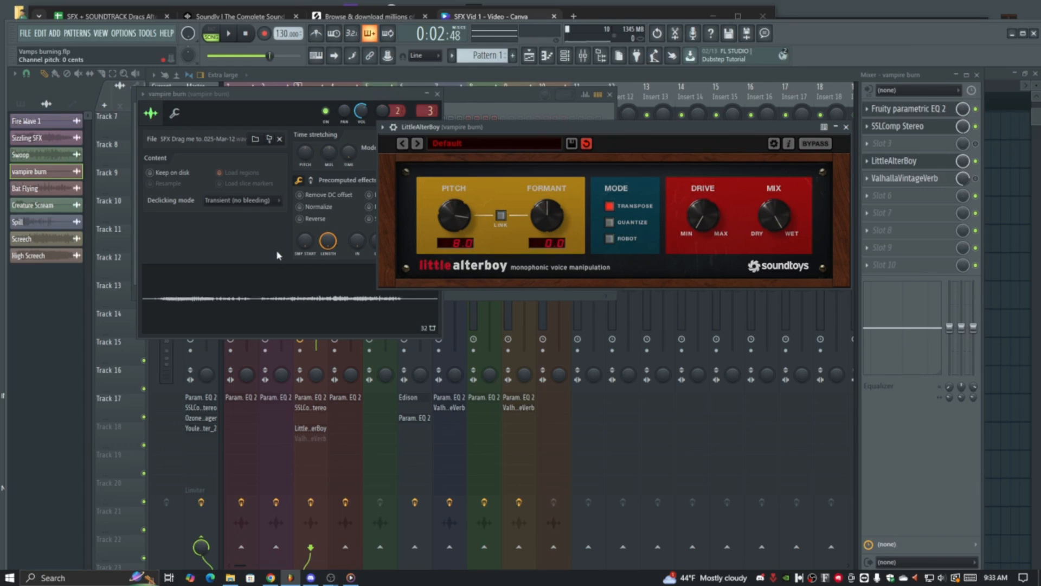
click(283, 298)
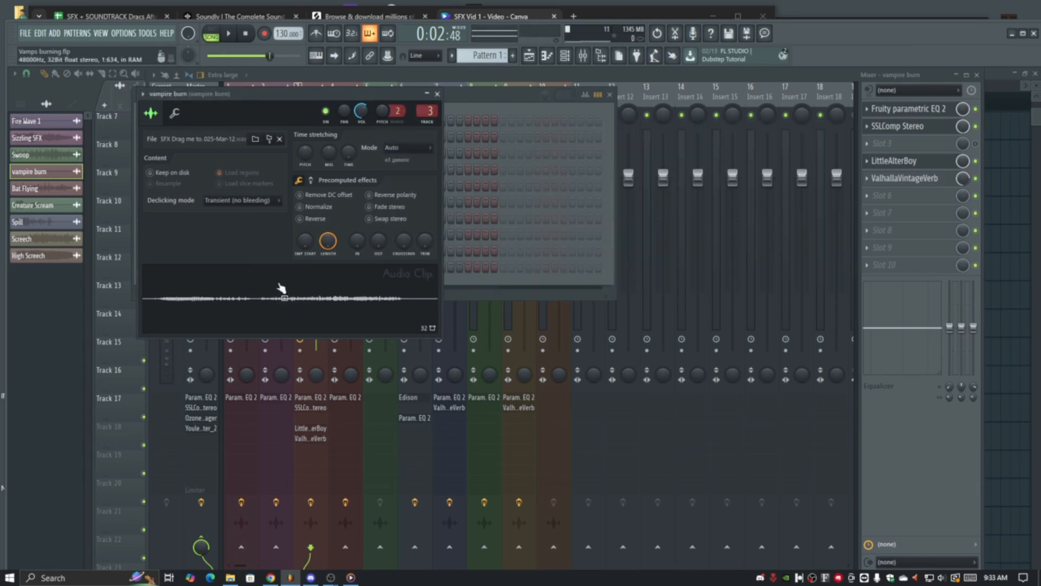
click(270, 298)
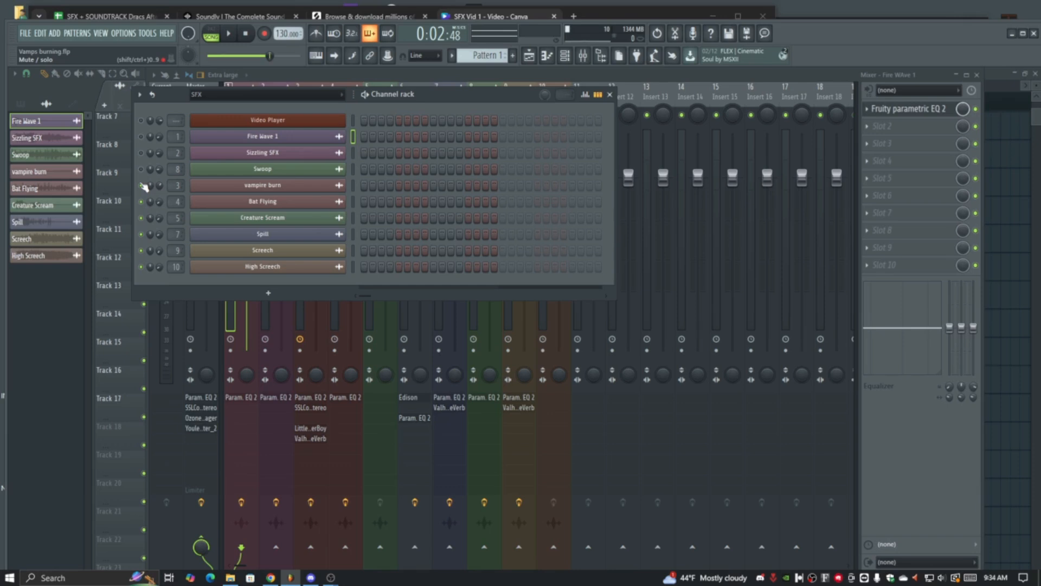
Step: Audition the Creature Scream, Screech and High Screech clips individually, and play them together with the vampire burn layer
key(ctrl+s)
click(269, 217)
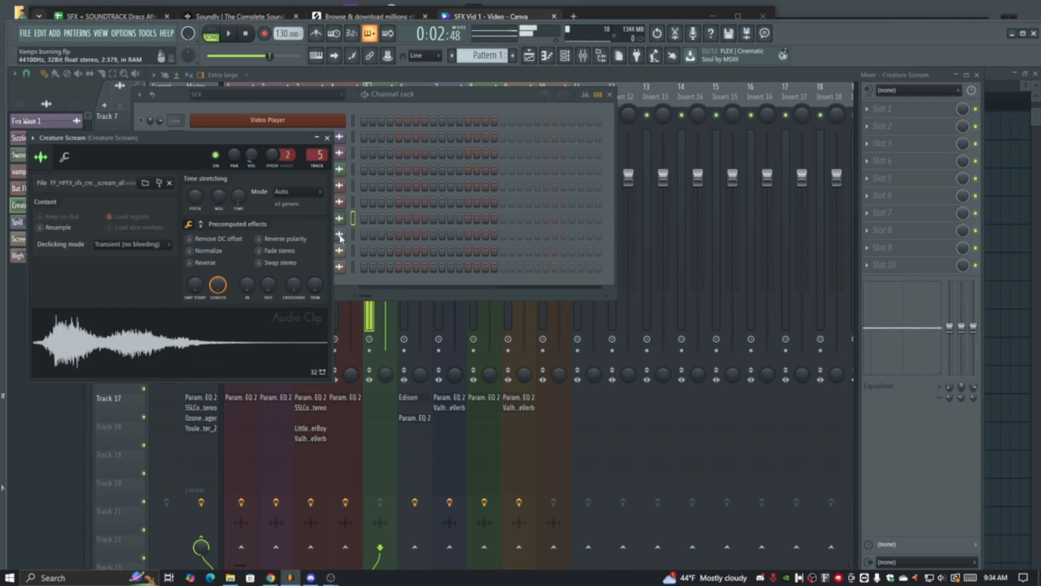
click(324, 140)
click(268, 251)
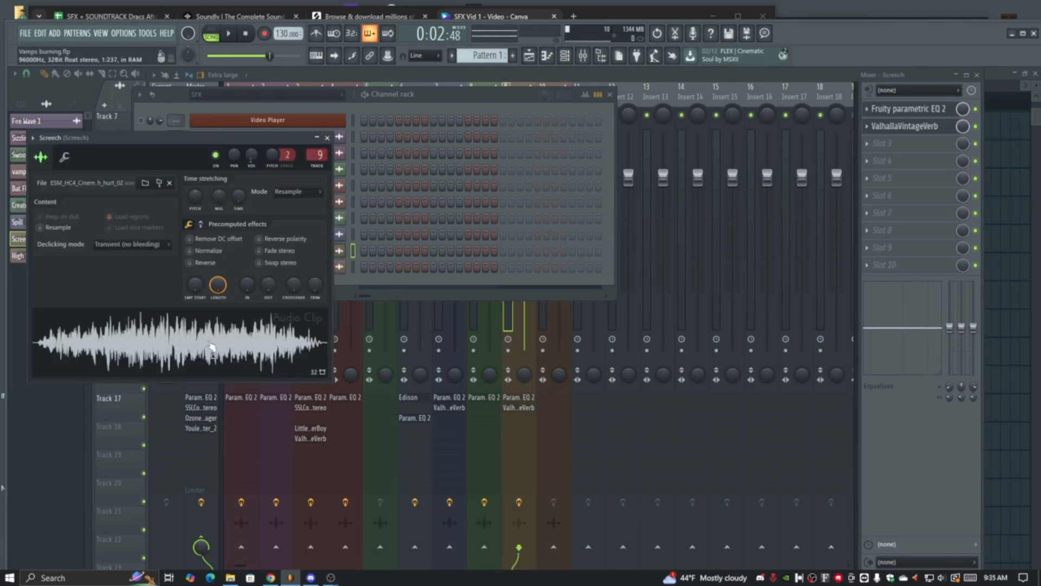
click(327, 137)
click(269, 266)
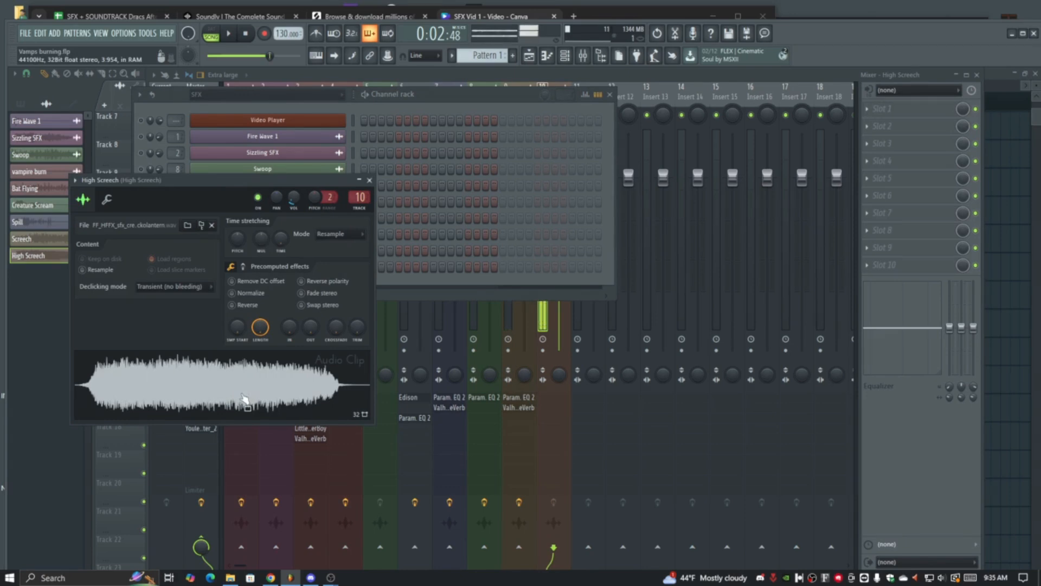
click(369, 180)
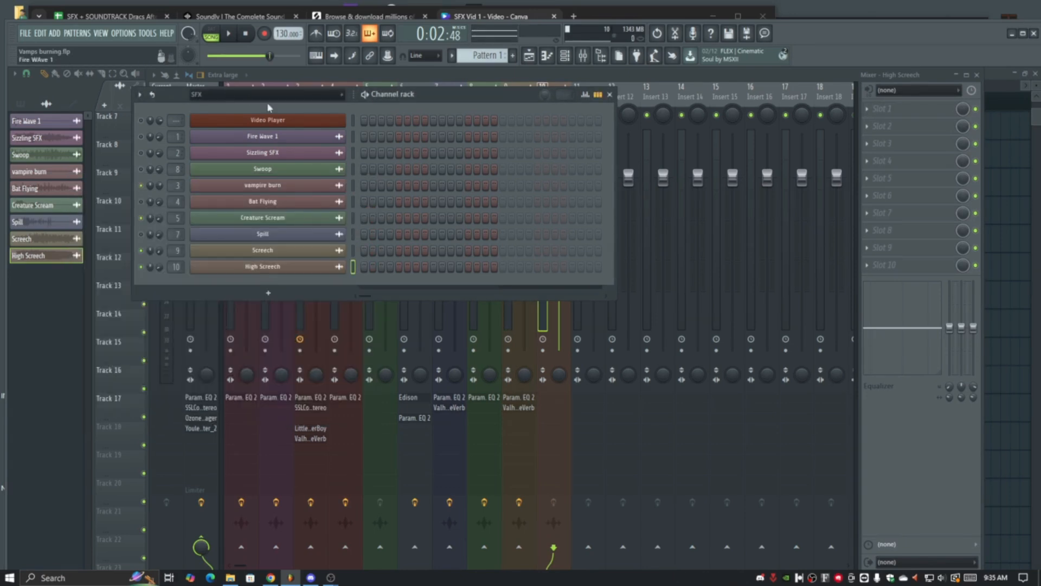
key(space)
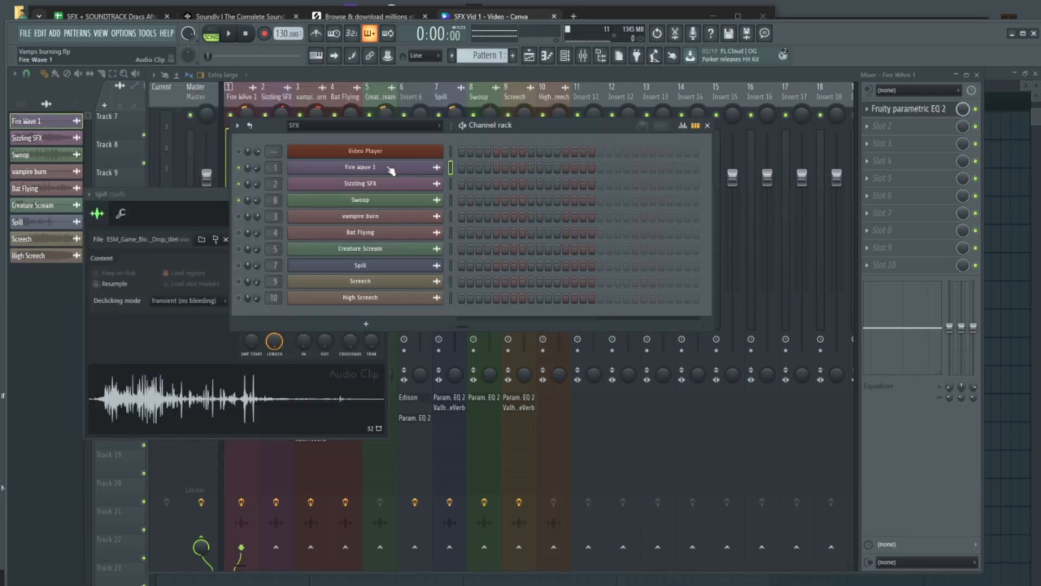
Step: Audition the Fire Wave 1, Sizzling SFX and Swoop clips individually, and play the three layers together
click(391, 171)
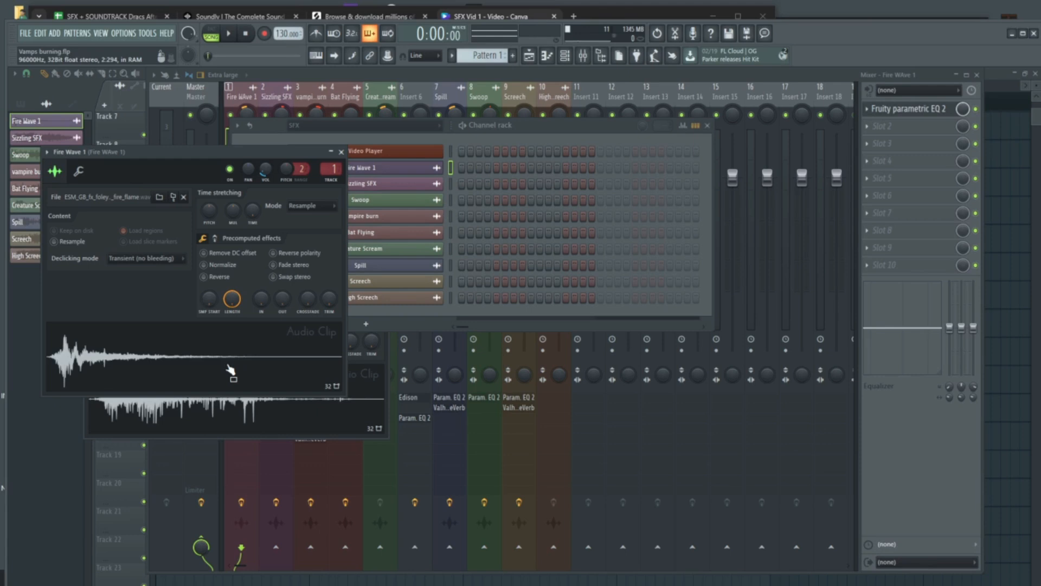
click(385, 184)
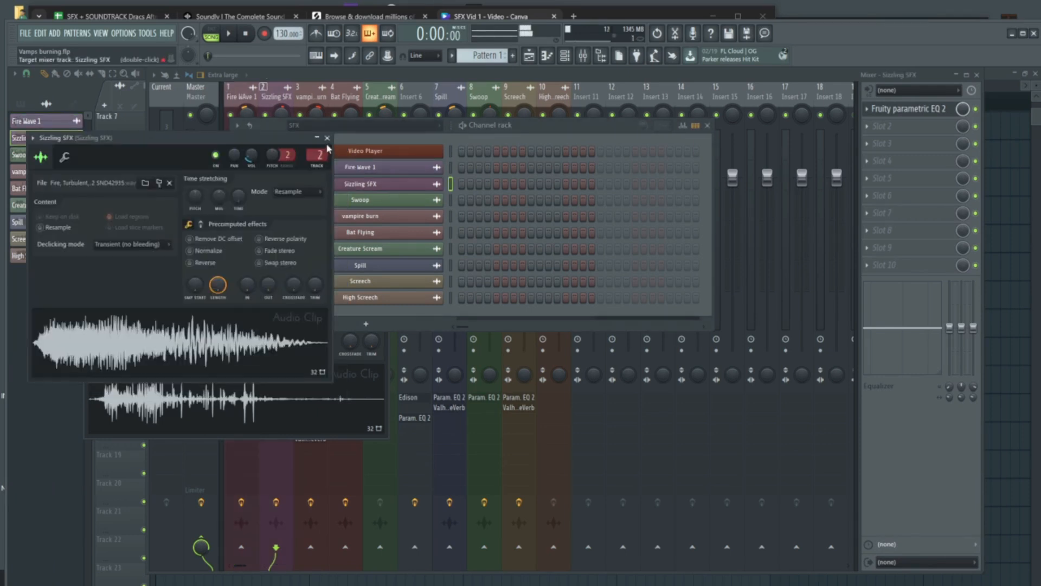
click(360, 199)
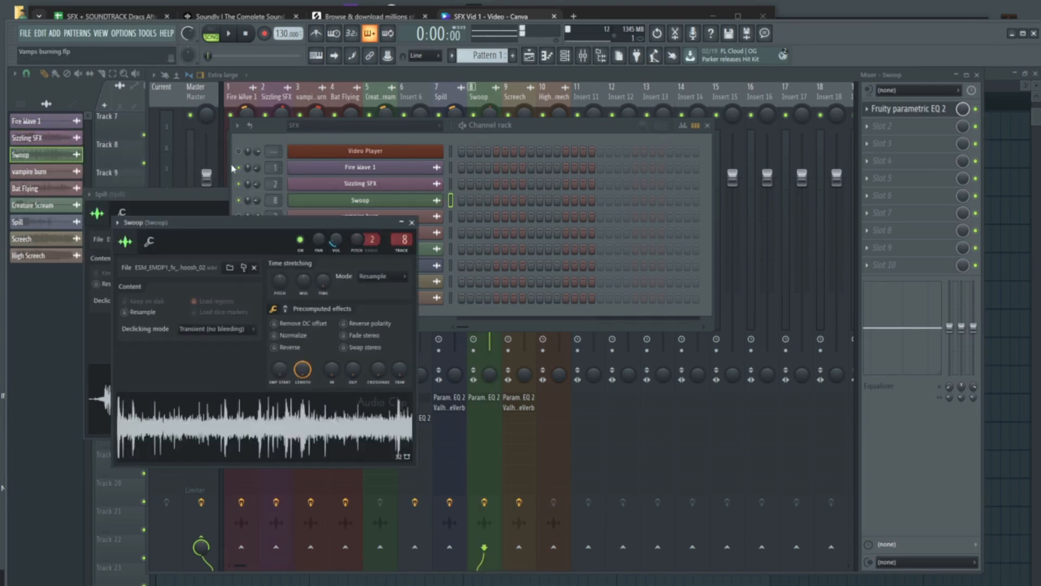
click(263, 133)
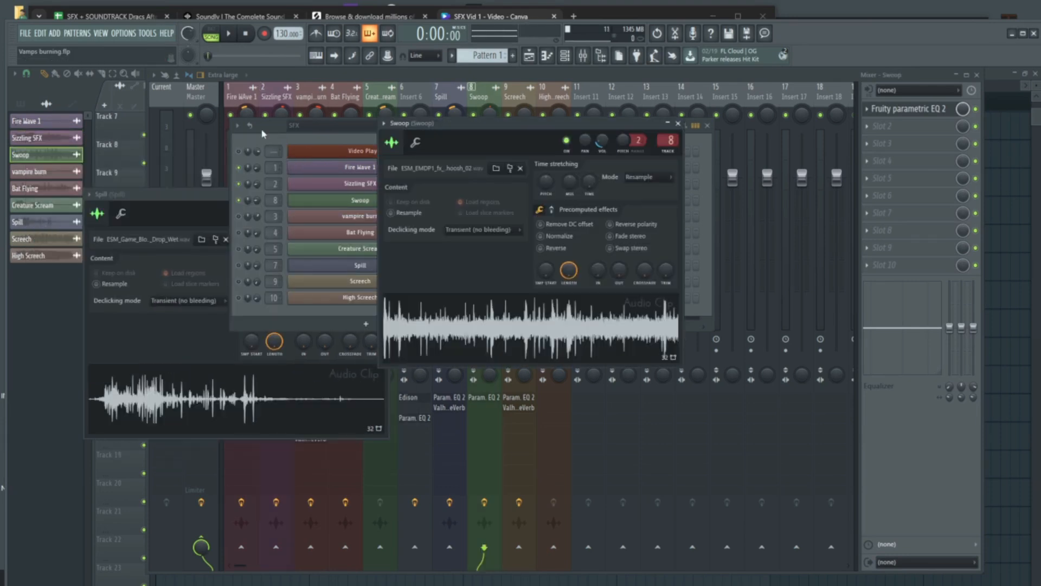
key(space)
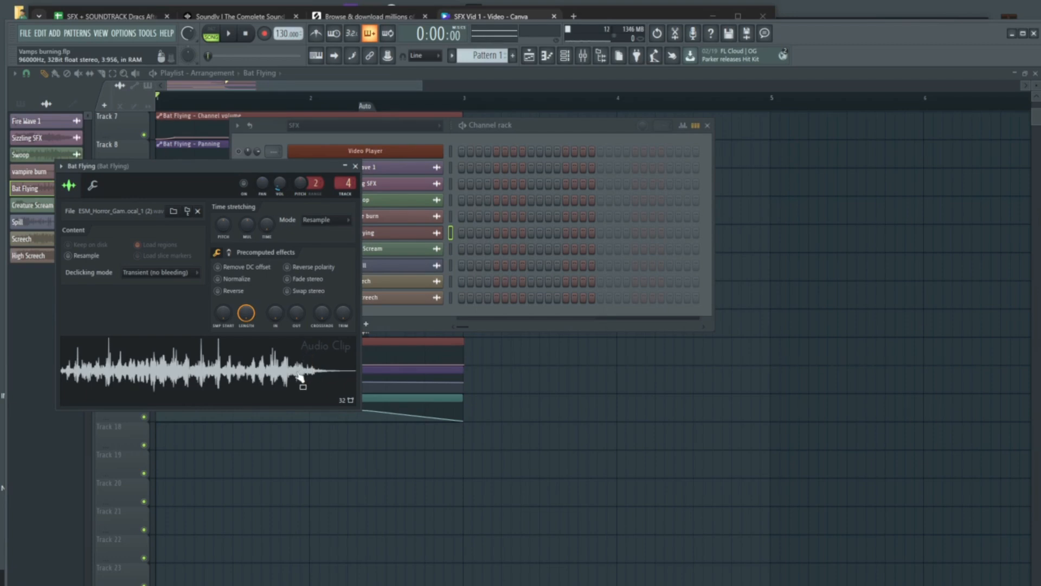
Step: Audition the Bat Flying and Spill clips, checking the blood-spill animation in the gameplay video in between
click(260, 374)
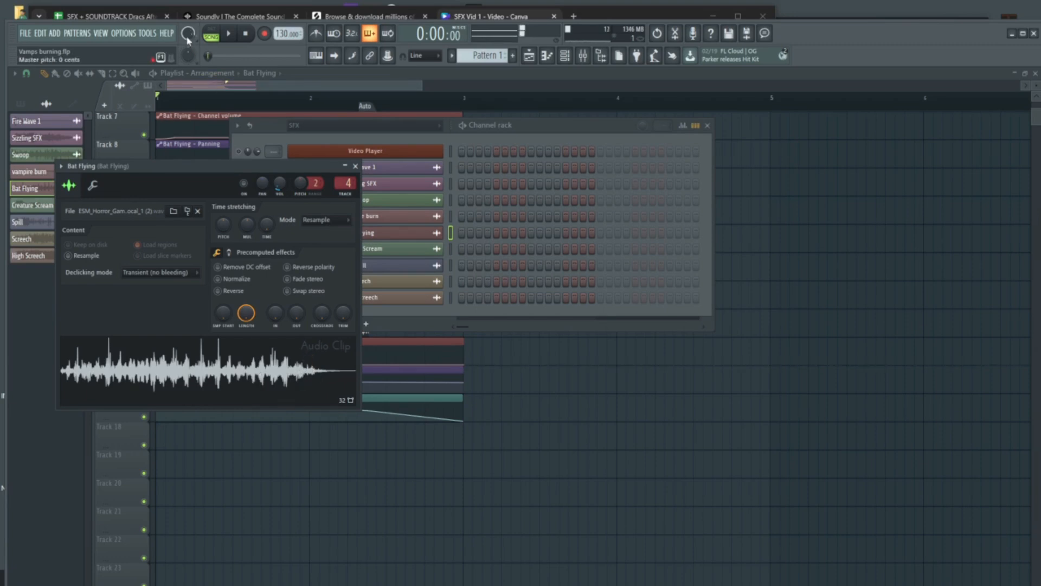
drag(189, 34, 188, 40)
click(366, 150)
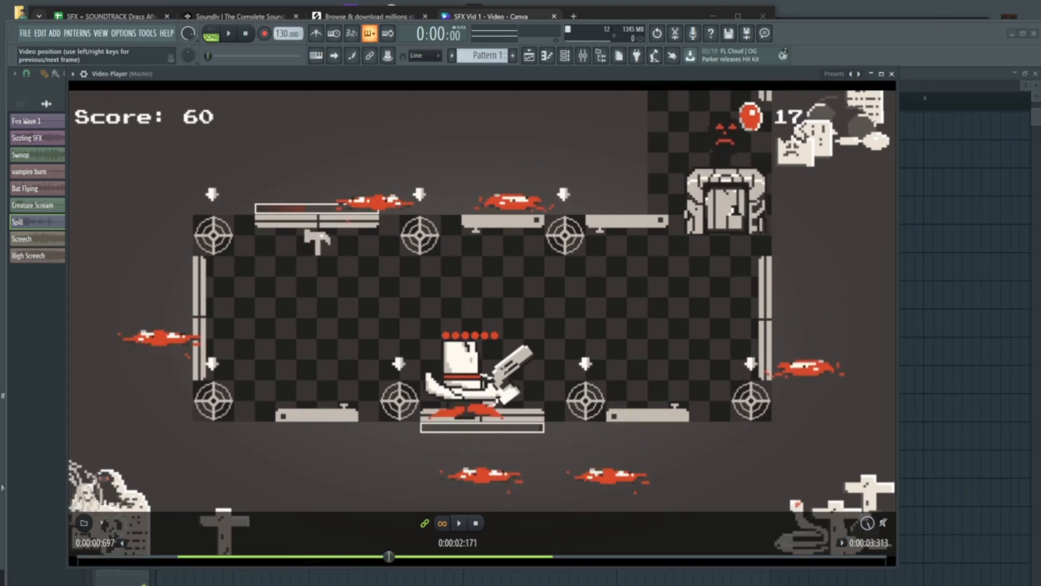
key(Escape)
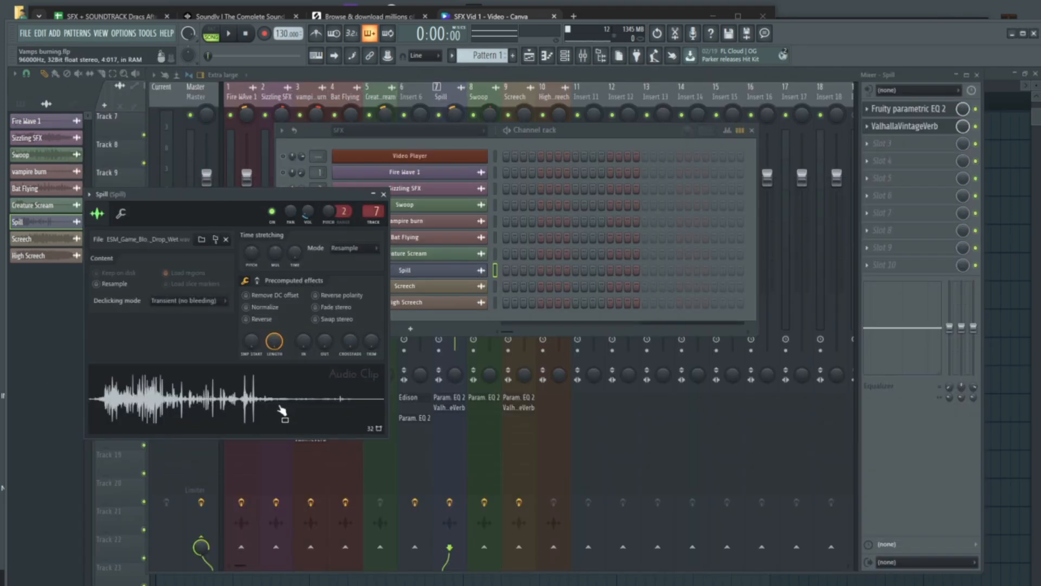
click(265, 405)
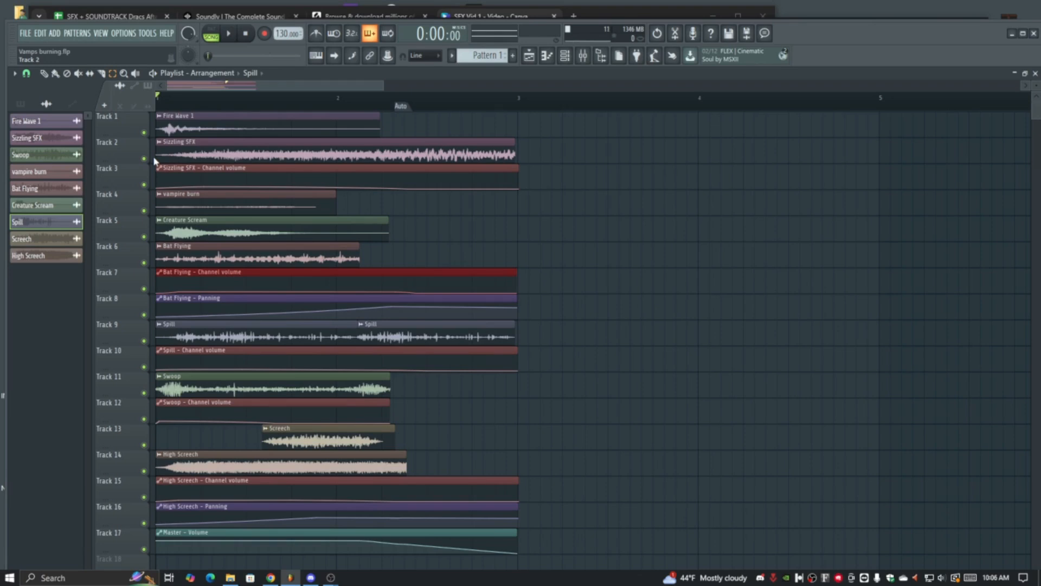
Step: Examine the playlist's channel volume, panning and Master volume automation clips, and listen to the panned Bat Flying and High Screech layers
click(125, 74)
click(184, 427)
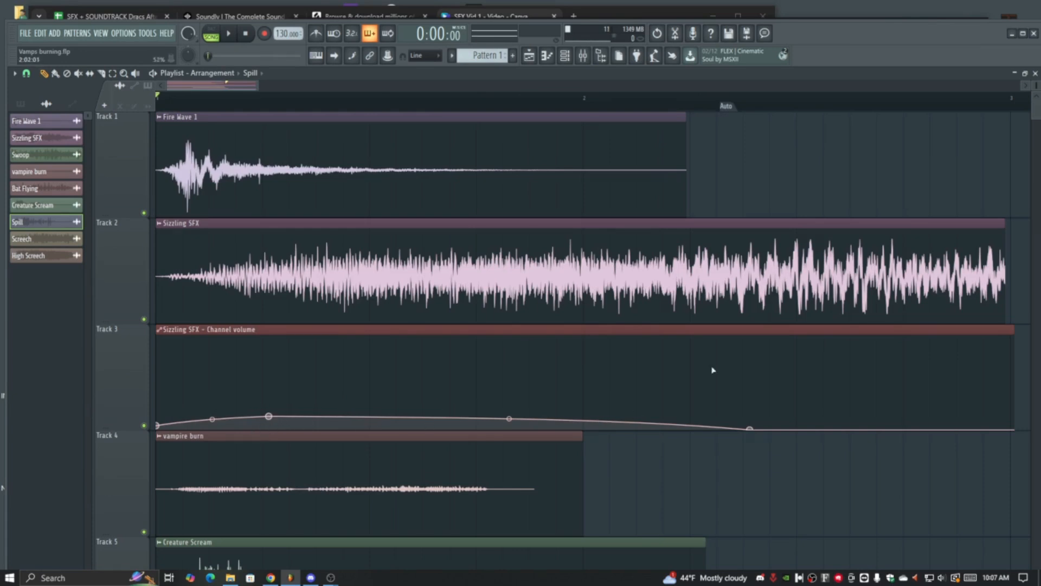
scroll(239, 330, down, 10)
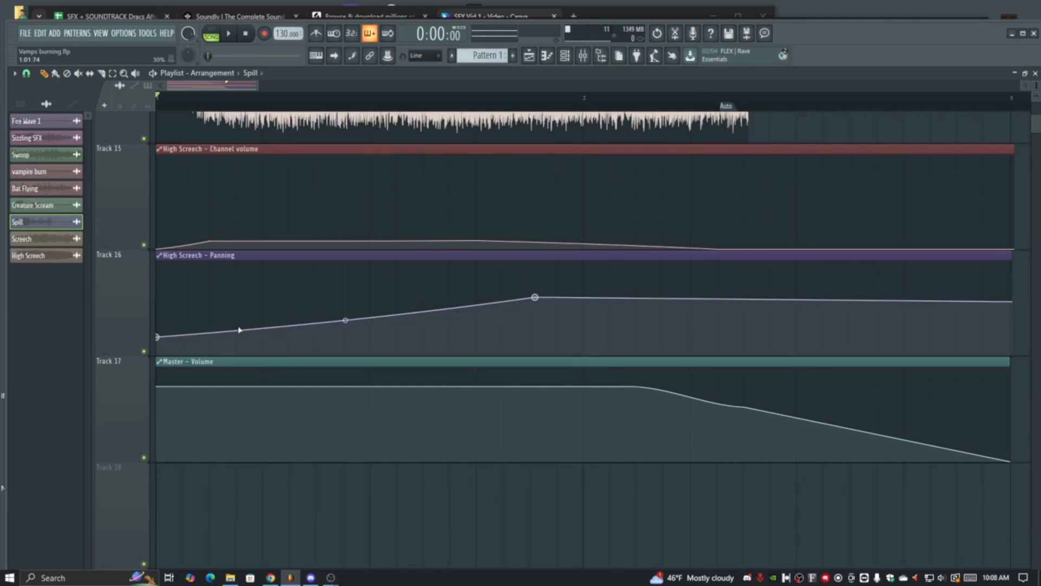
scroll(239, 330, up, 1)
key(F6)
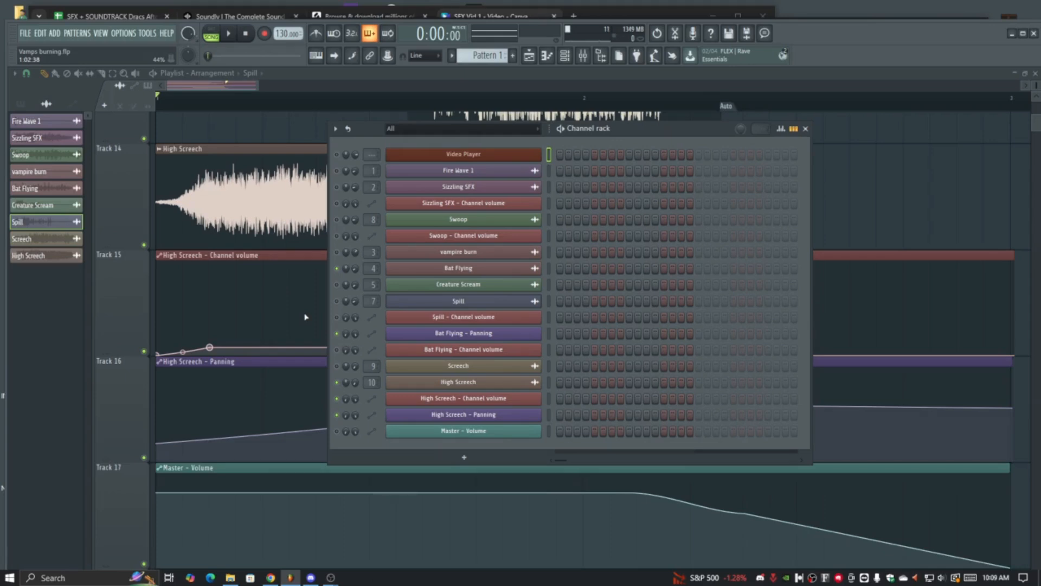
key(space)
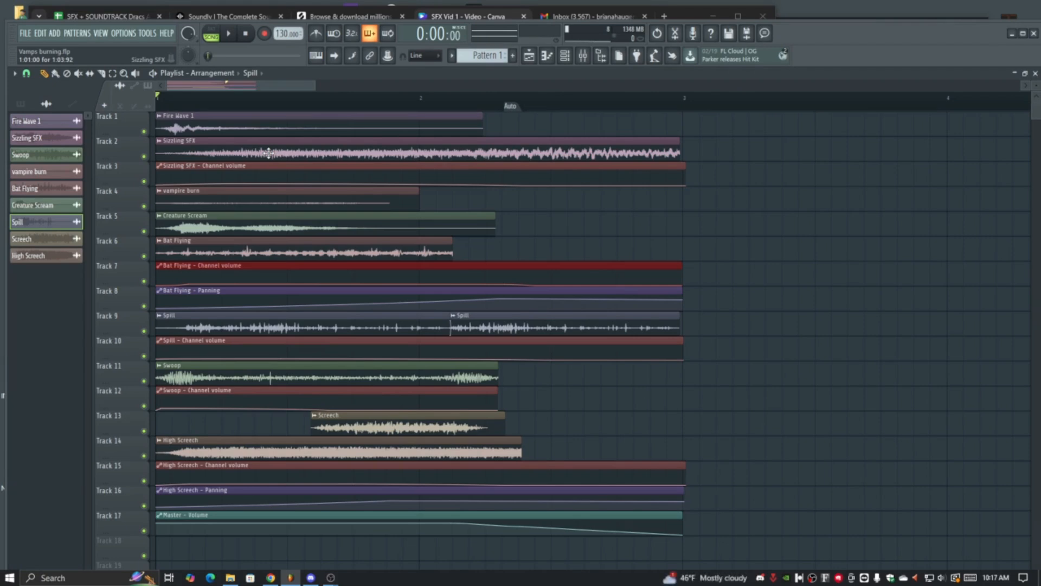
Step: Play the full layered arrangement, and listen to it again with the Ozone Imager on the Master track open
key(space)
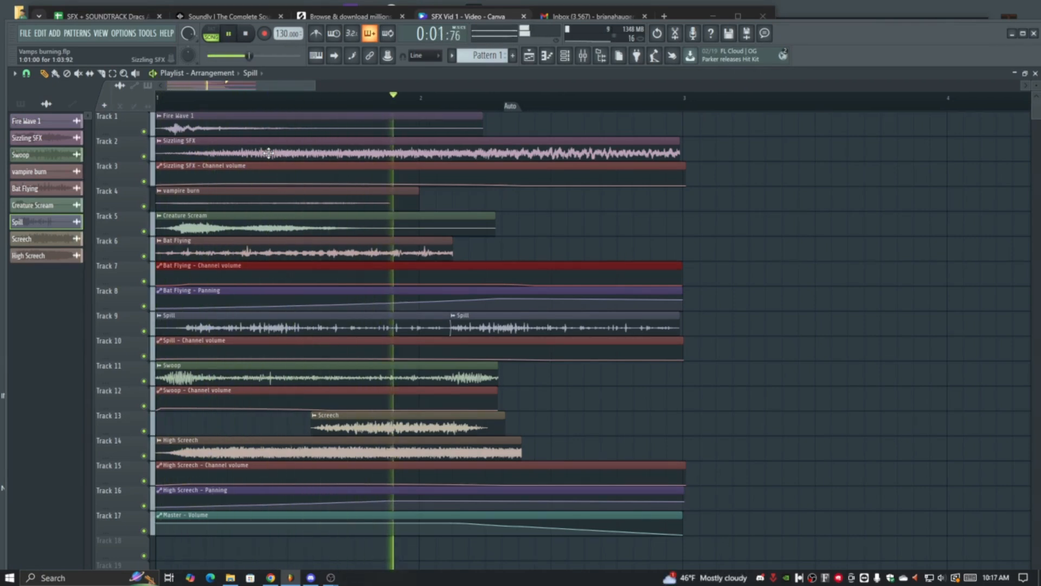
key(space)
key(F9)
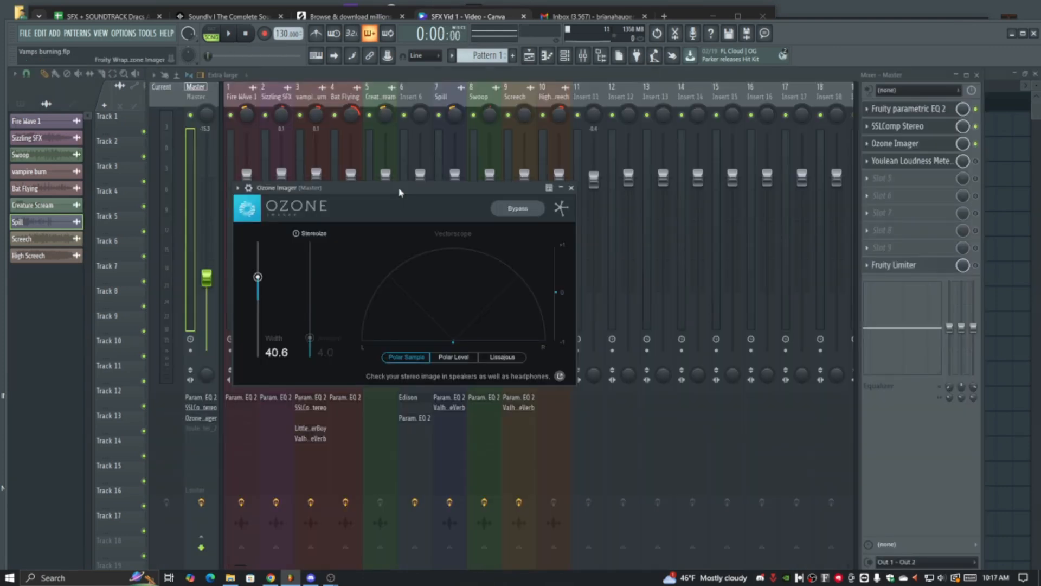
key(space)
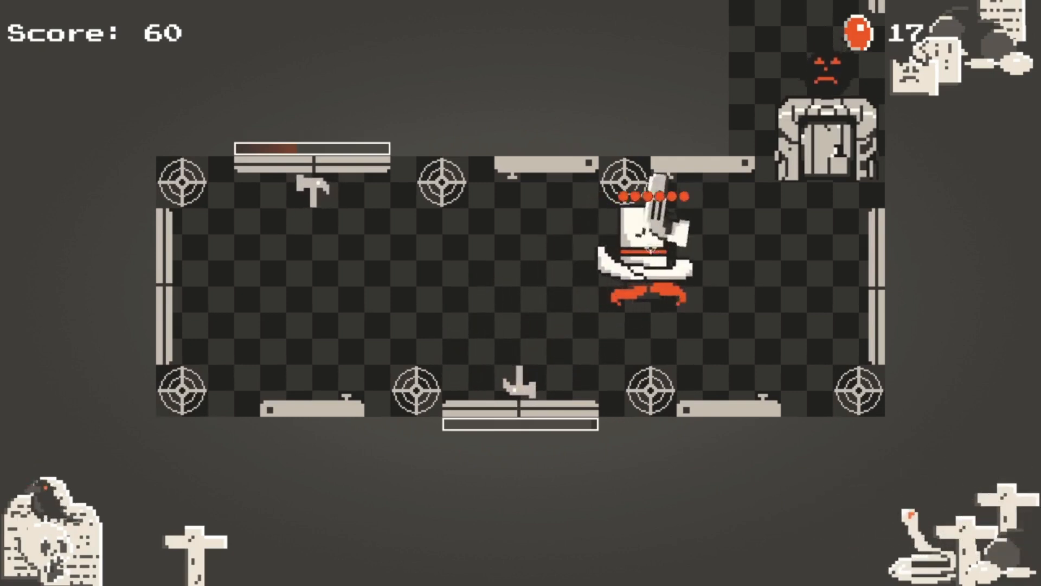
key(f)
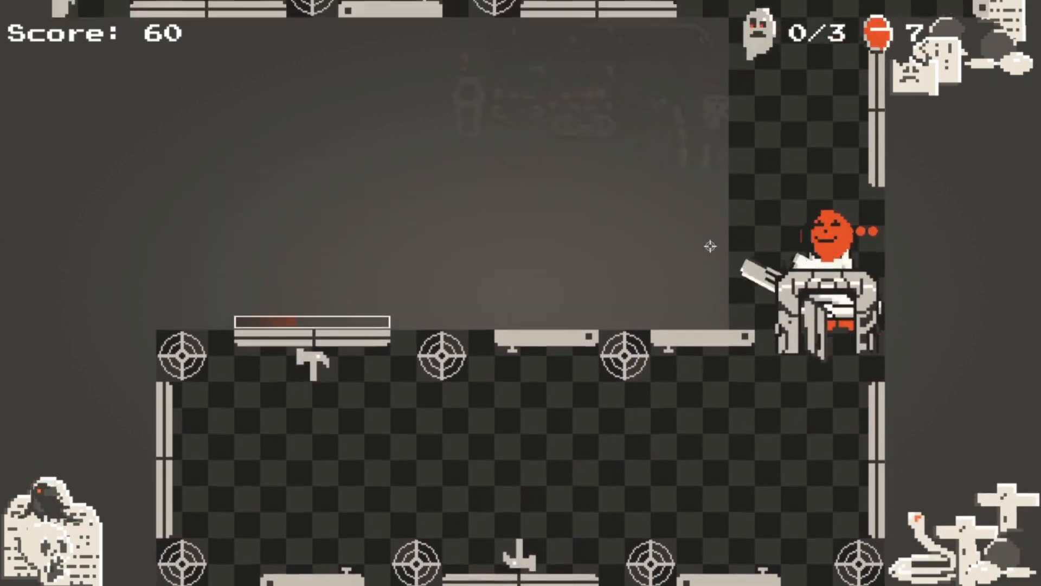
key(w)
key(a)
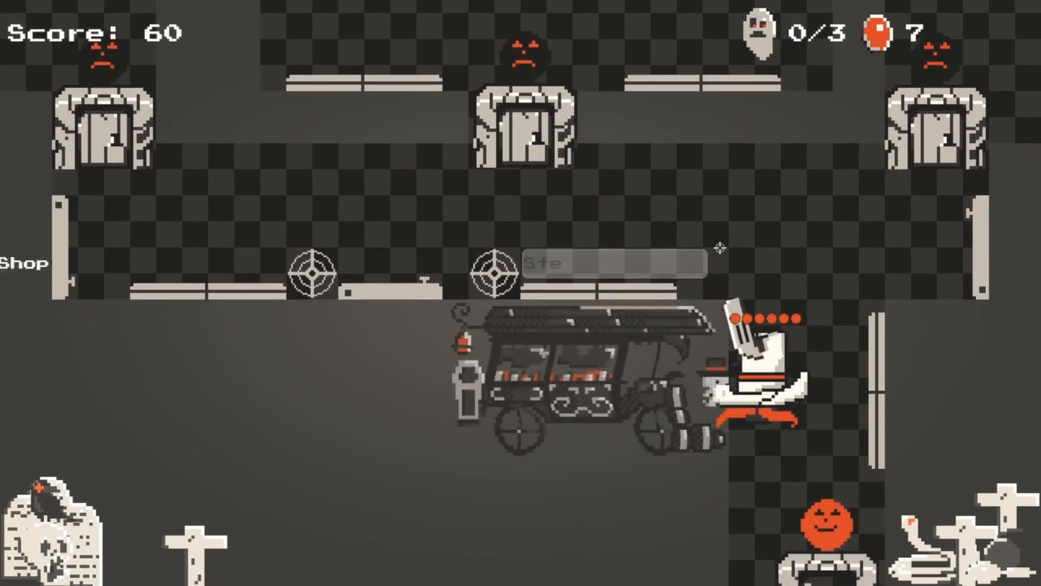
key(f)
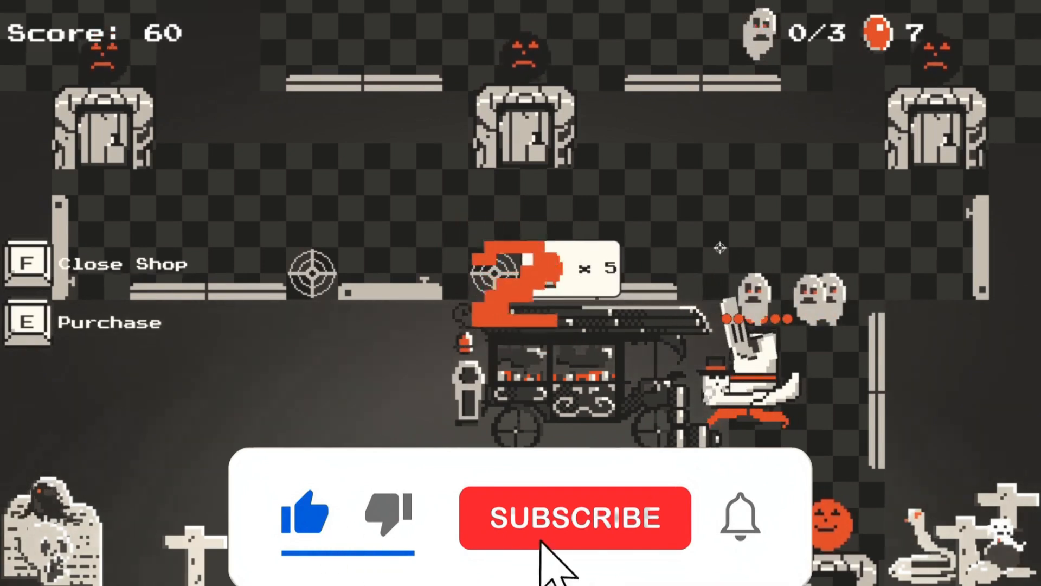
key(f)
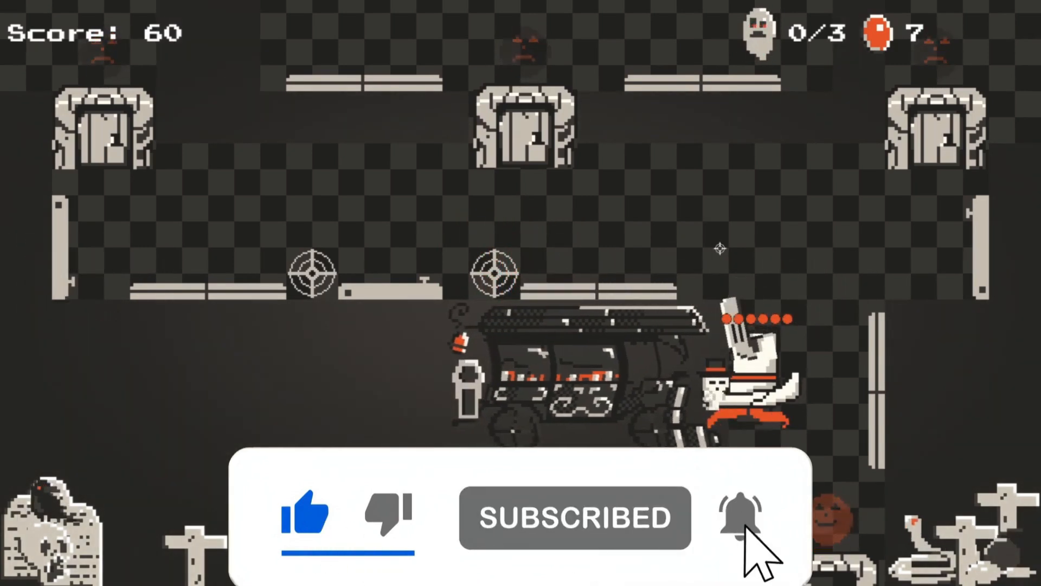
key(w)
key(a)
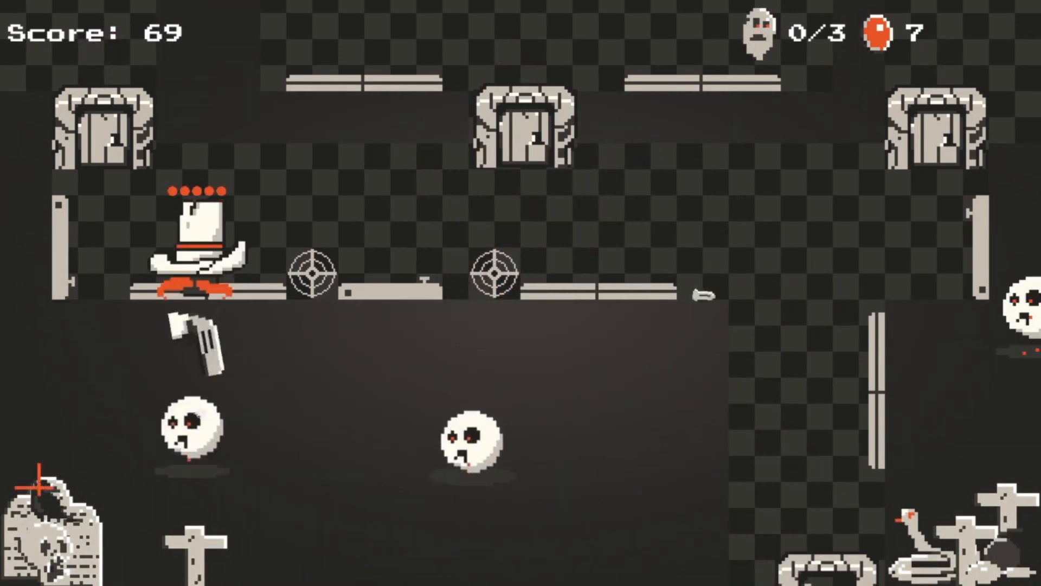
key(d)
click(191, 431)
click(469, 351)
click(442, 358)
key(d)
click(442, 358)
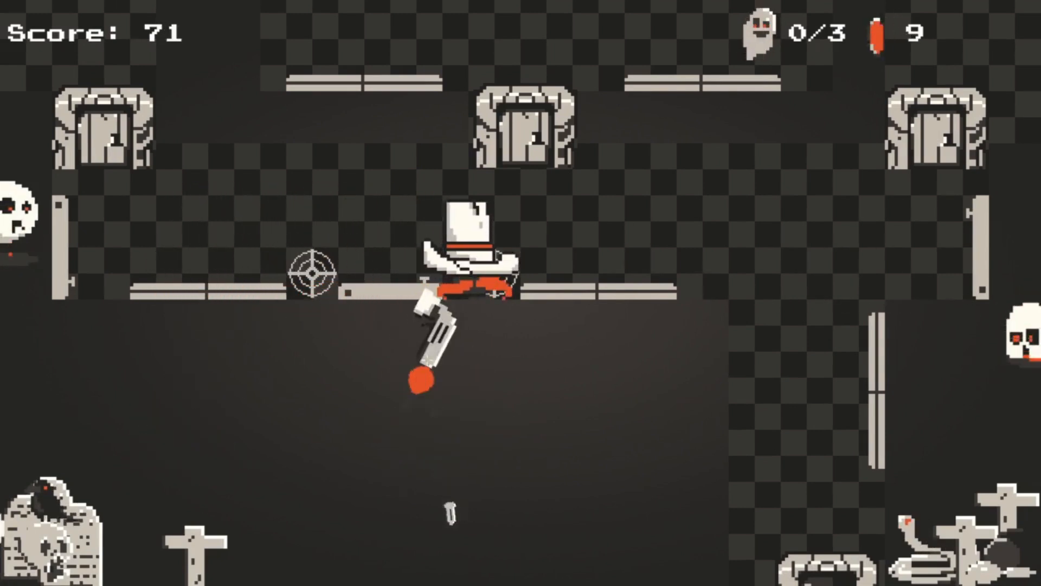
key(d)
key(s)
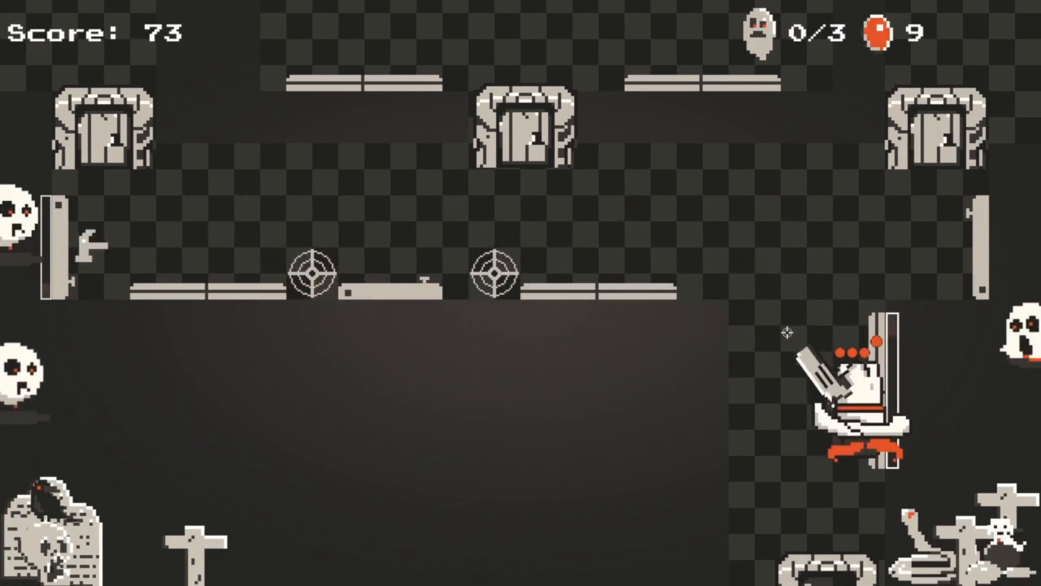